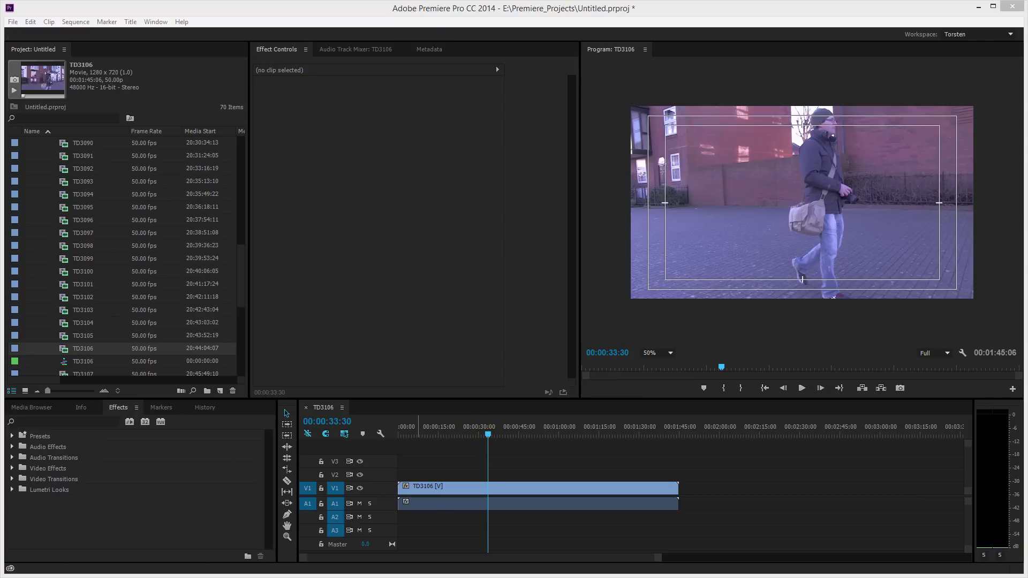
Open Task Manager's CPU performance view and position it over the Premiere window.
key("ctrl+shift+Escape")
left_click_drag(379, 143, 433, 90)
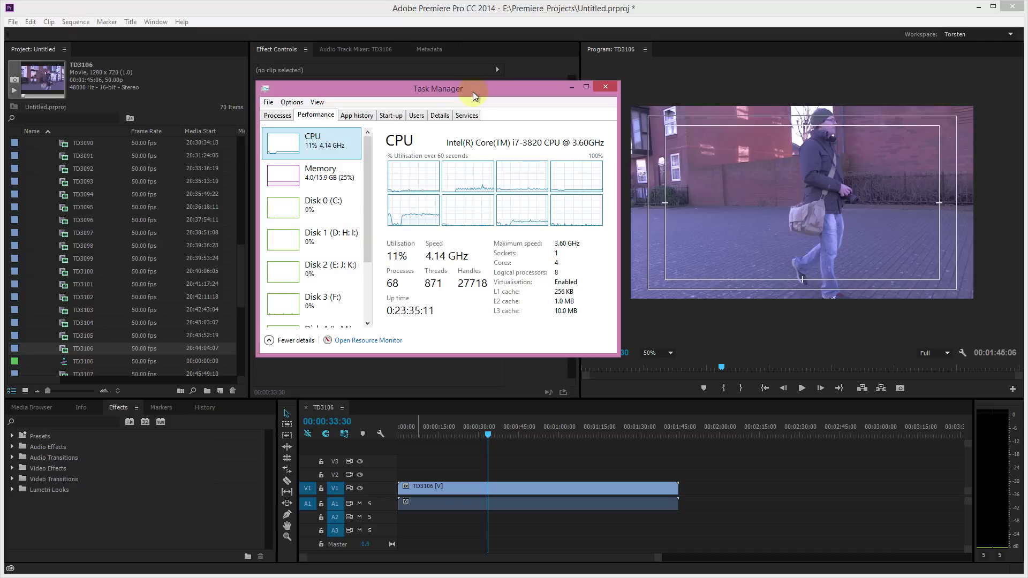
Search the Effects panel for 'warp' and apply Warp Stabilizer to the TD3106 timeline clip.
left_click(507, 490)
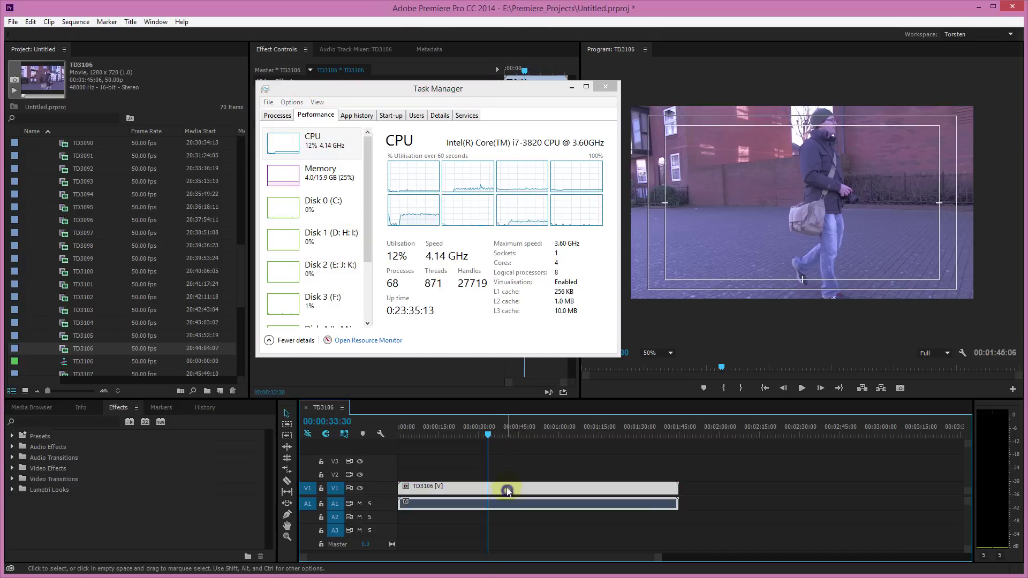
left_click(40, 423)
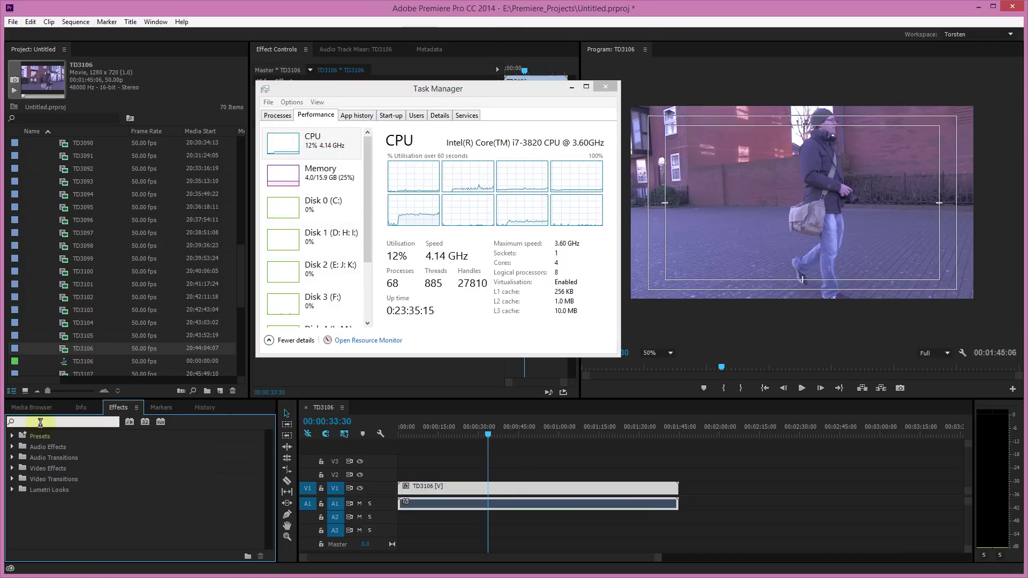
type("warp")
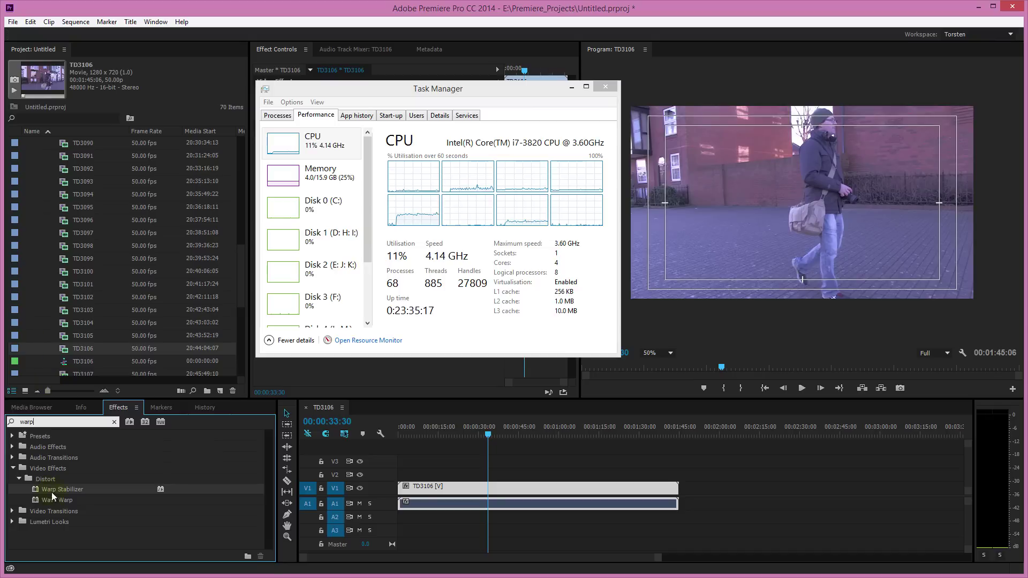
left_click_drag(38, 490, 526, 490)
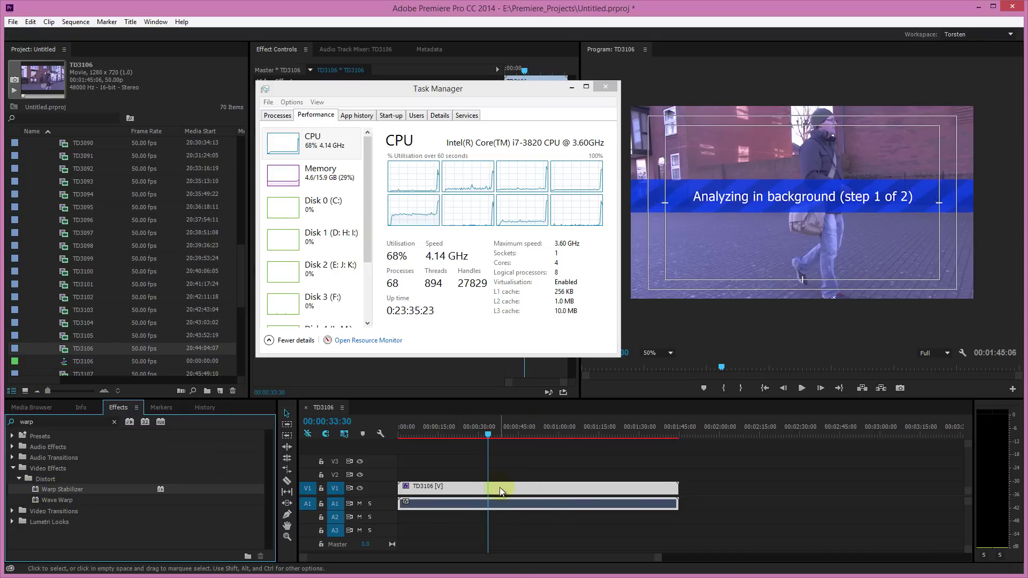
Move Task Manager aside to reveal the Warp Stabilizer analysis progress in Effect Controls.
left_click_drag(469, 95, 444, 184)
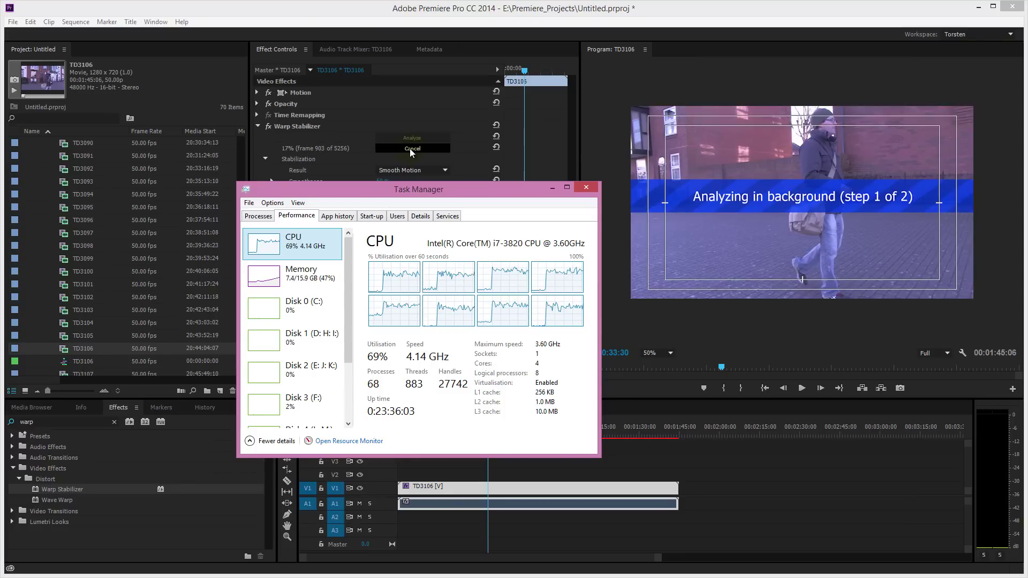
Cancel the Warp Stabilizer analysis and delete the stabilized clip from track V1.
left_click(409, 149)
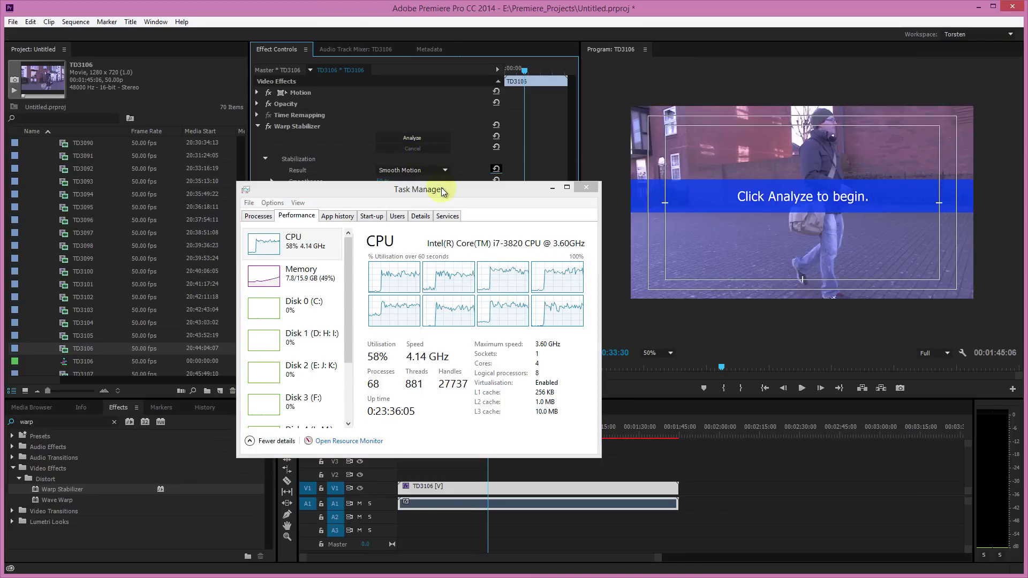
left_click_drag(442, 190, 273, 181)
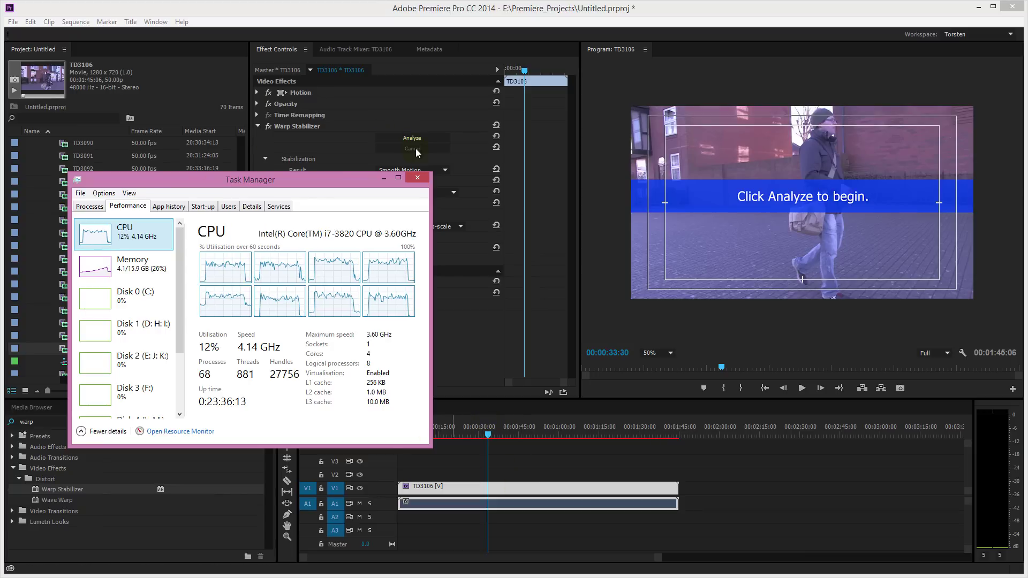
left_click(519, 488)
key("Delete")
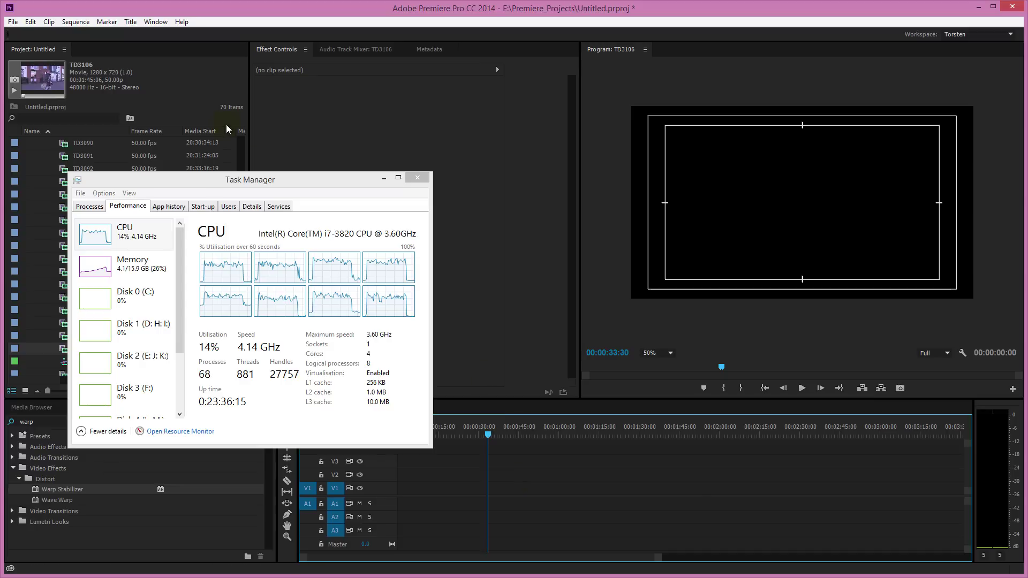
Place a fresh TD3106 from the Project panel at the start of the timeline.
left_click_drag(222, 180, 415, 99)
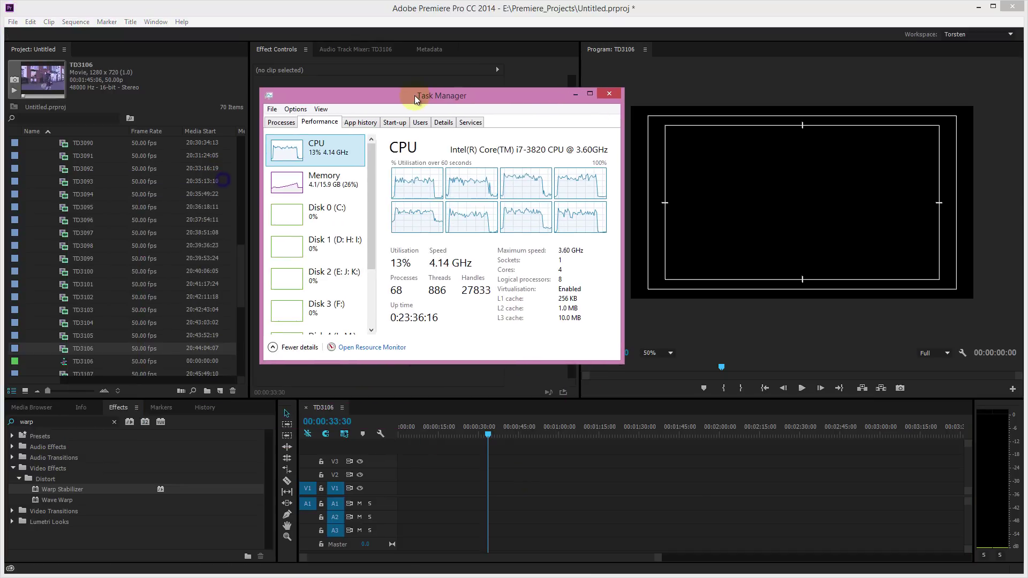
left_click(82, 361)
left_click_drag(63, 352, 402, 501)
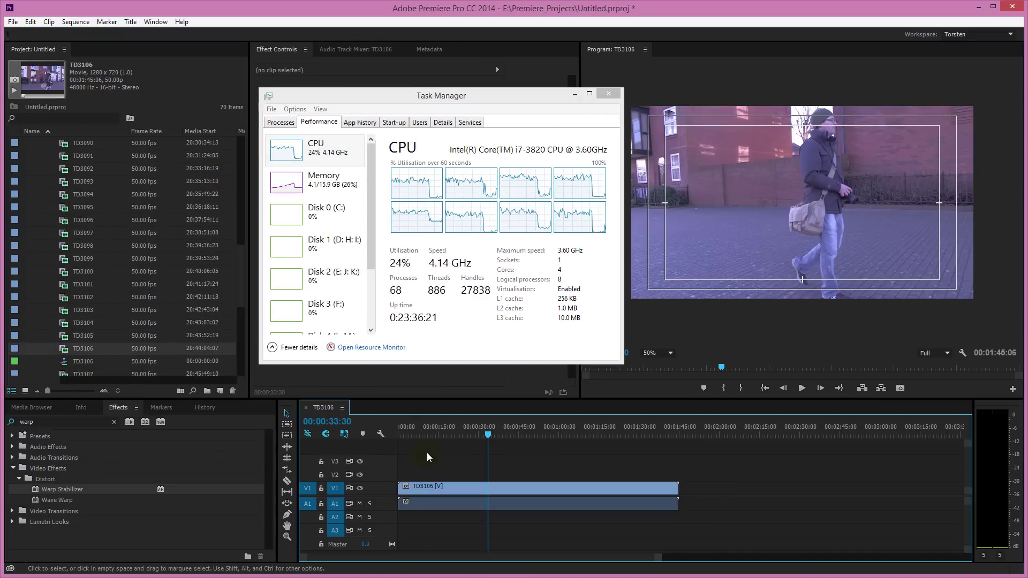
left_click(459, 486)
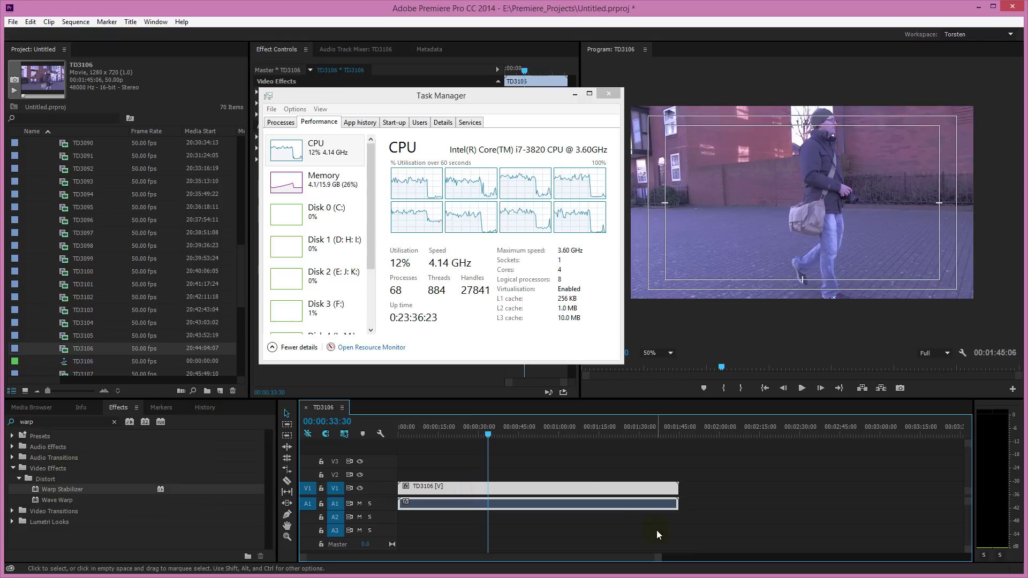
left_click(585, 485)
Cut the TD3106 clip into two halves with the Razor tool, then return to Selection.
key("c")
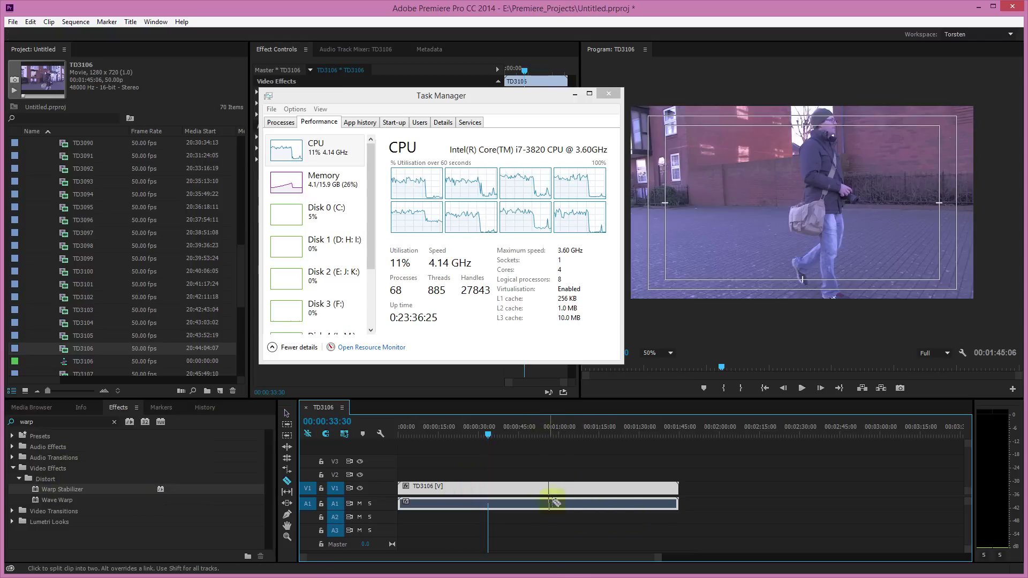
left_click(532, 490)
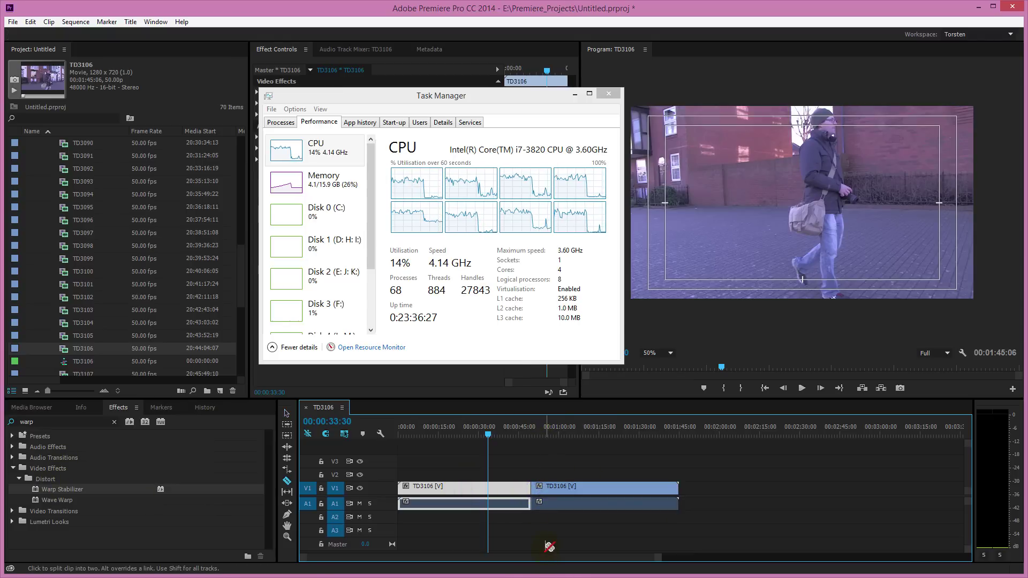
key("v")
Apply Warp Stabilizer to the left half and the right half of the clip.
left_click(468, 488)
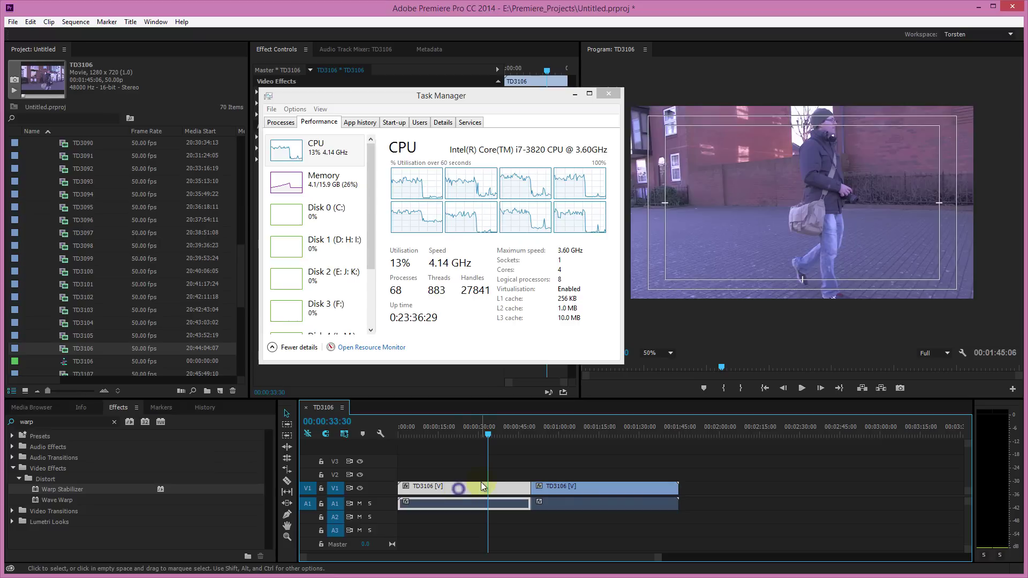
left_click(91, 490)
double_click(37, 489)
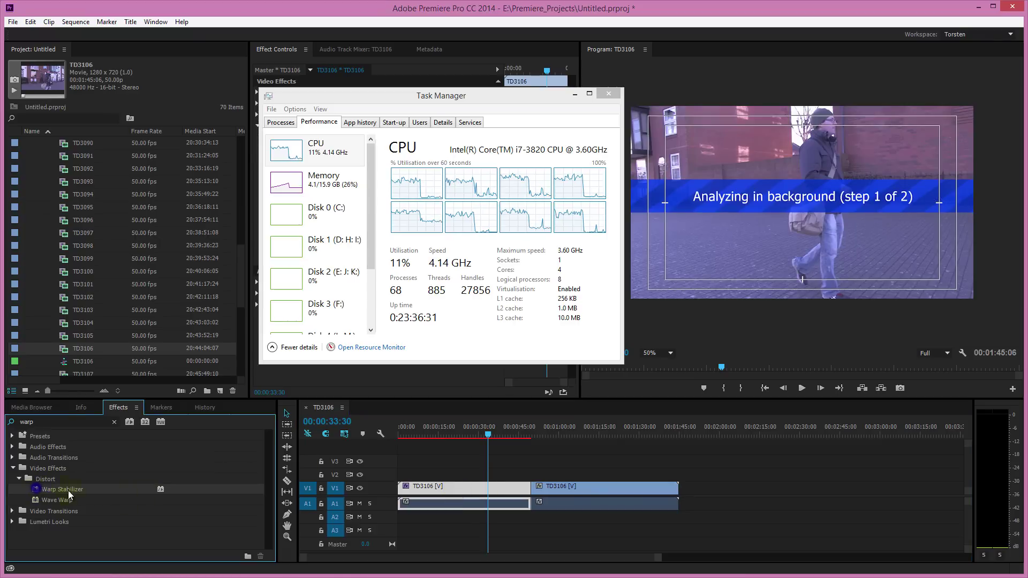
left_click(590, 487)
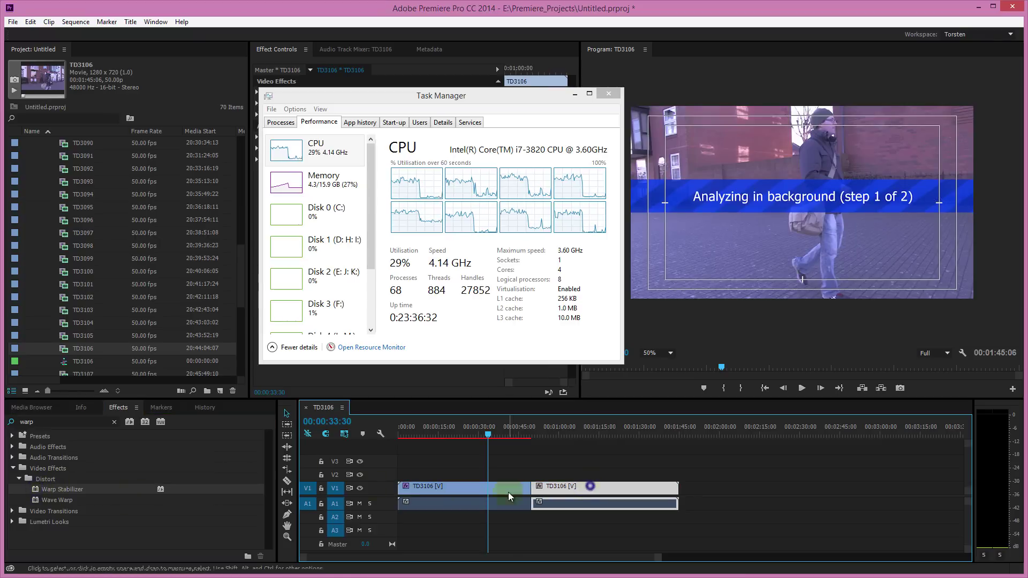
double_click(34, 490)
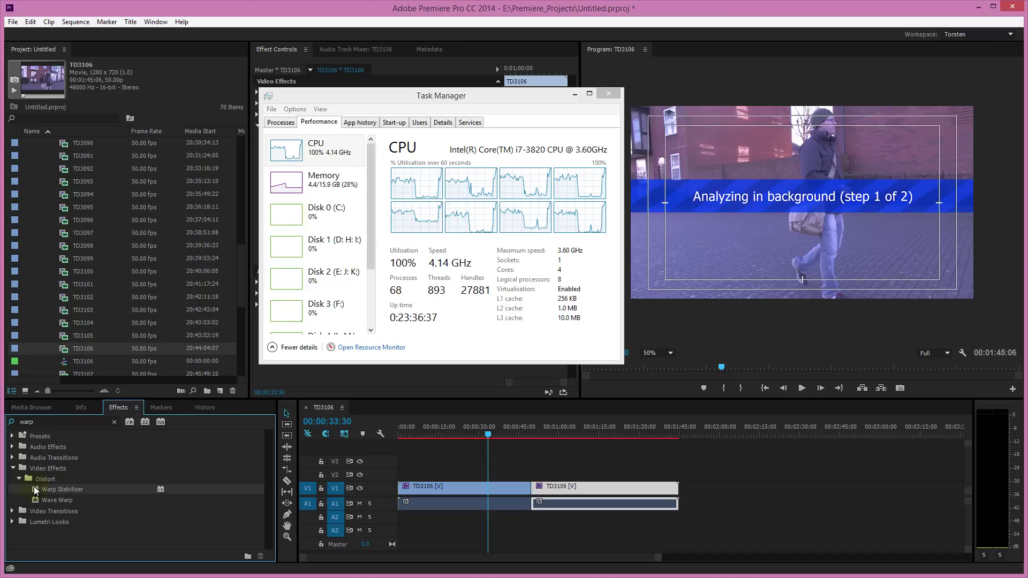
left_click_drag(474, 101, 294, 188)
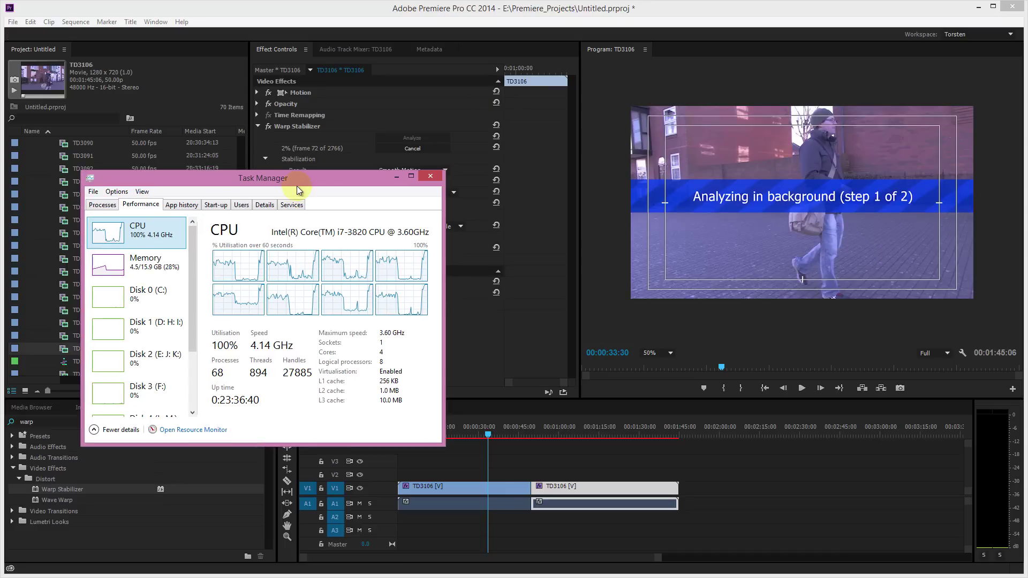
Select the first TD3106 half and move Task Manager right to show its Warp Stabilizer progress.
left_click(454, 488)
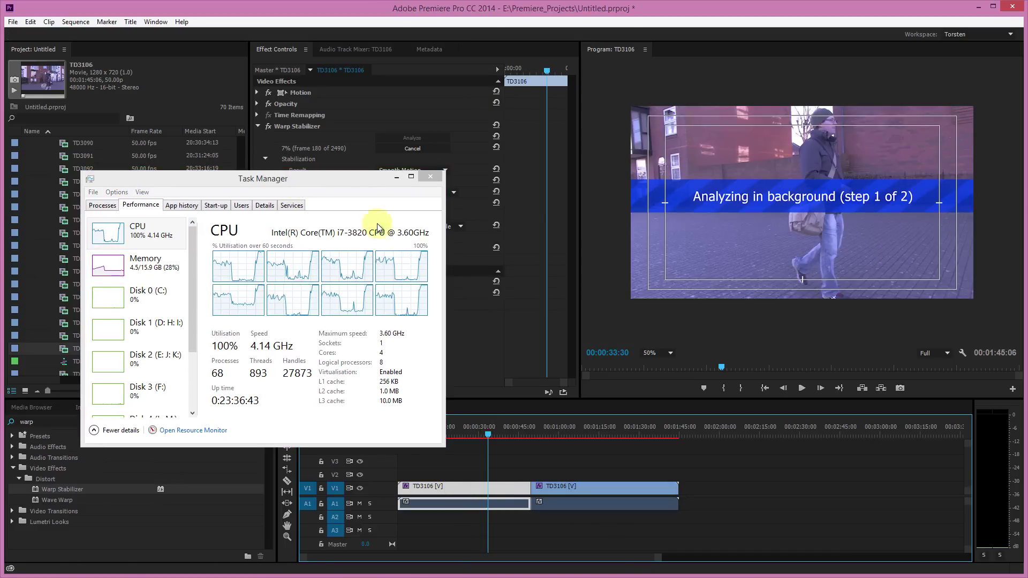
left_click_drag(330, 179, 479, 131)
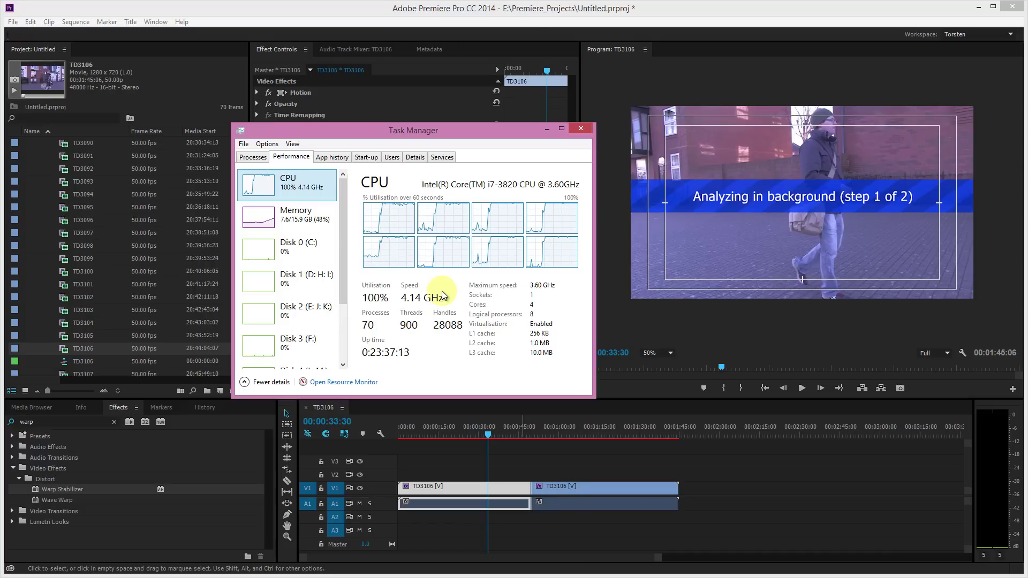
left_click_drag(368, 132, 687, 115)
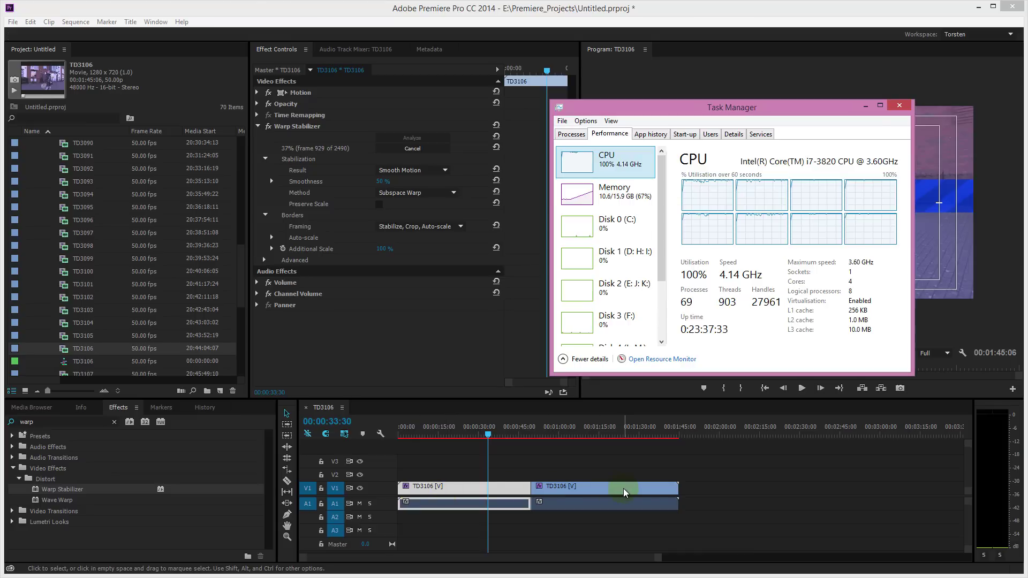
left_click(264, 260)
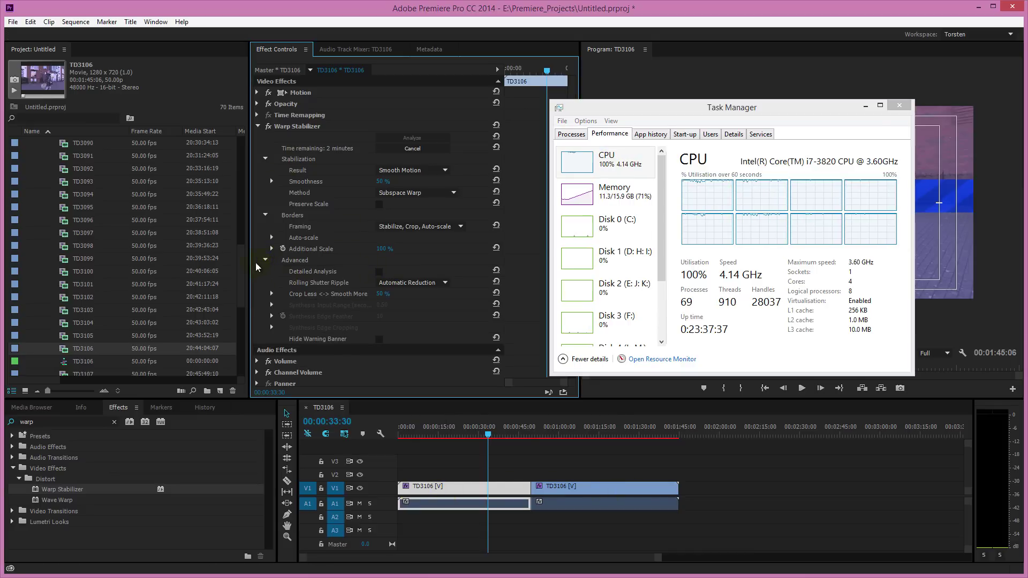
left_click(264, 260)
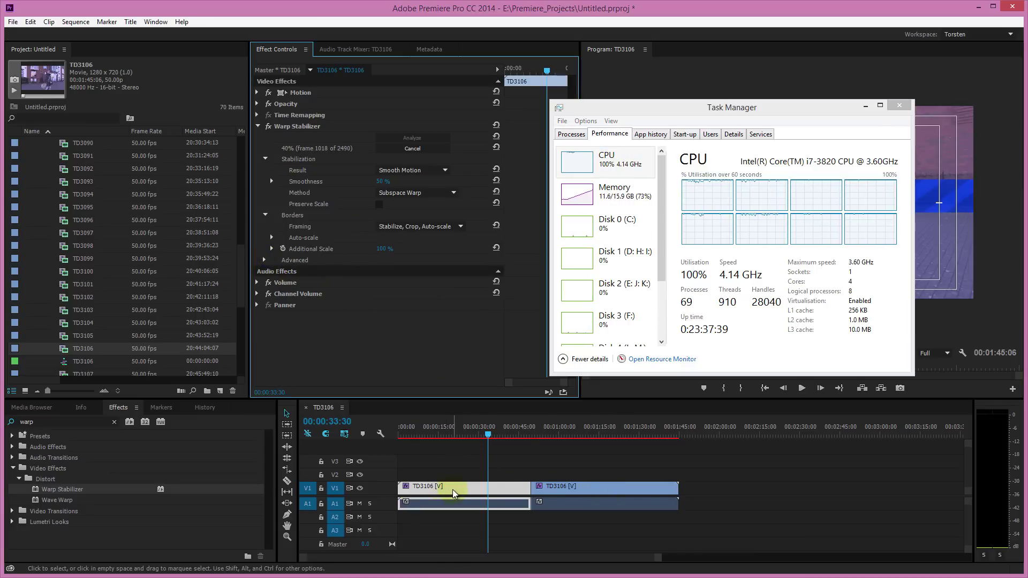